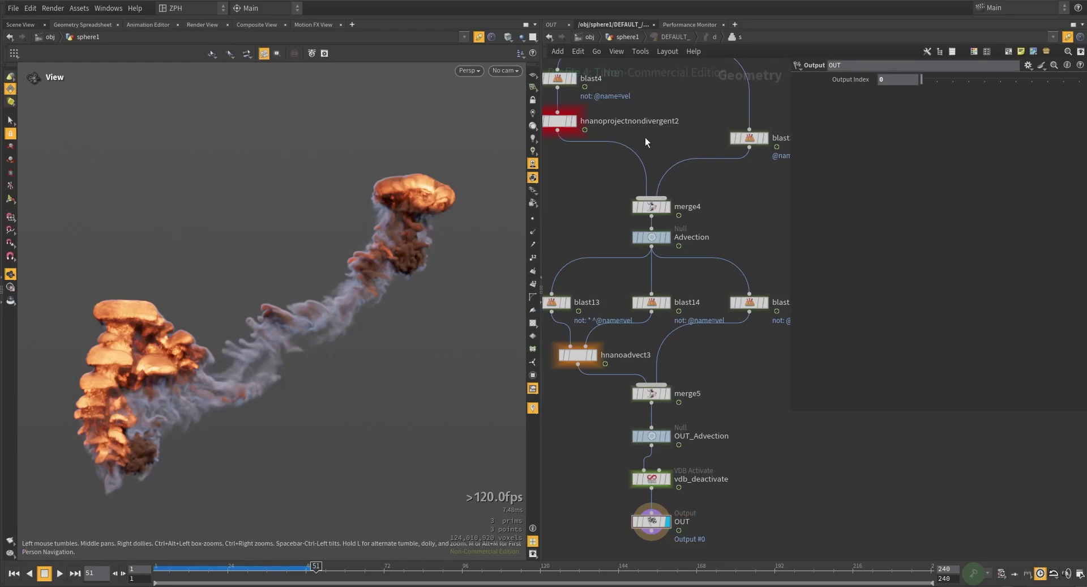
Step: Inspect the hnanoadvectvelocity1 node and a volume wrangle's VEX code at the network's top
middle_drag(644, 137, 668, 401)
scroll(650, 226, down, 3)
middle_drag(650, 226, 677, 349)
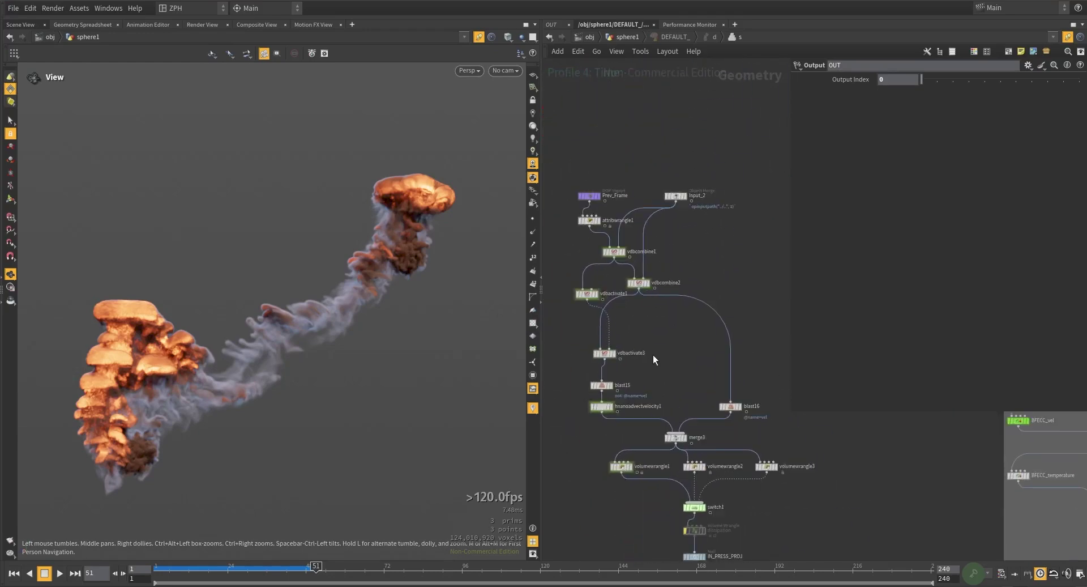
scroll(612, 340, up, 2)
click(615, 295)
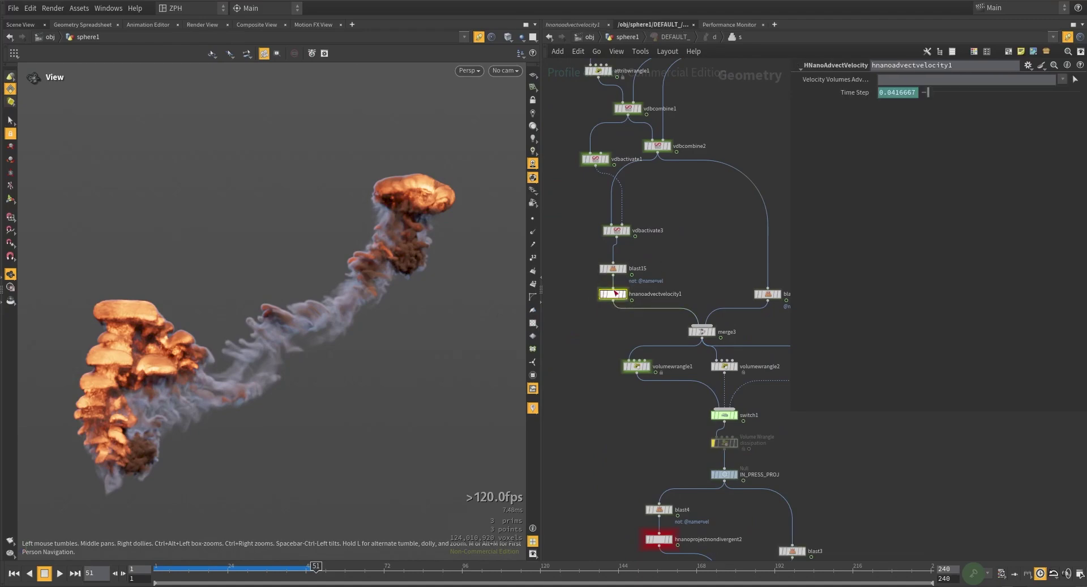
scroll(602, 323, down, 3)
drag(576, 204, 577, 202)
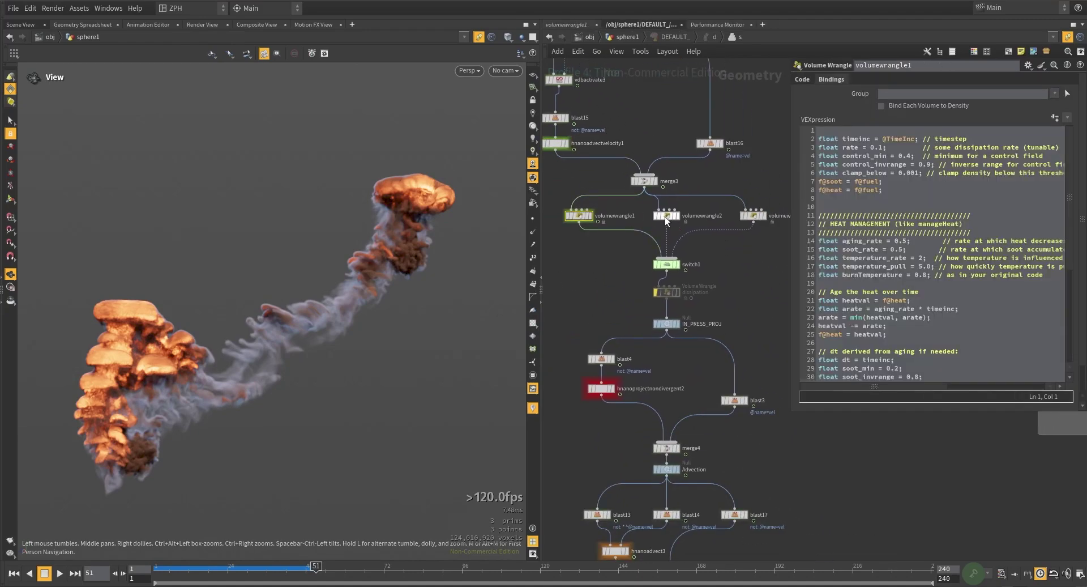
click(666, 216)
Step: Inspect hnanoprojectnondivergent2 and hnanoadvect3 further down, then select the OUT node
middle_drag(666, 216, 628, 234)
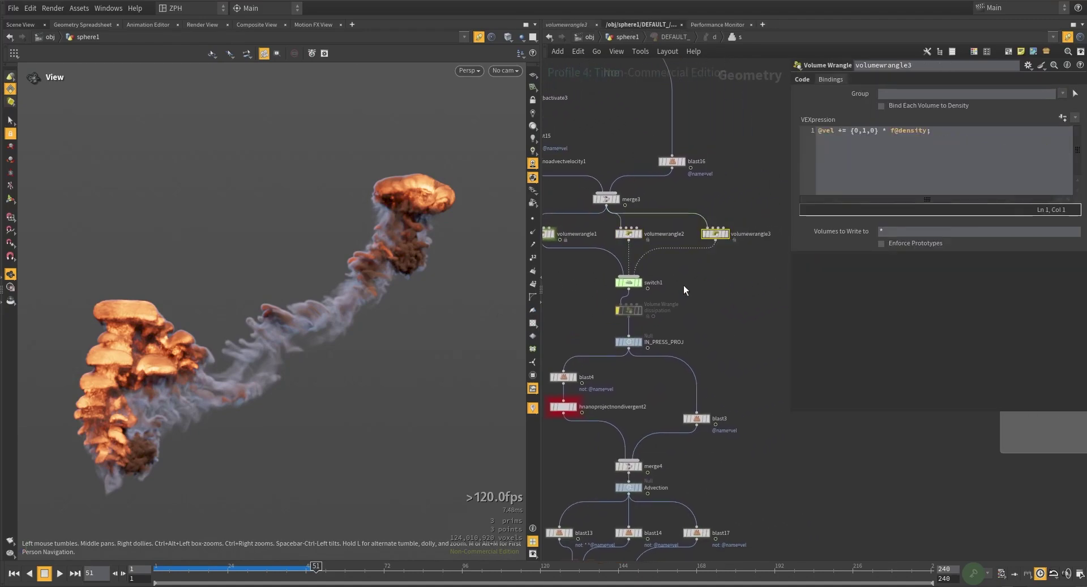
middle_drag(684, 285, 732, 180)
click(630, 302)
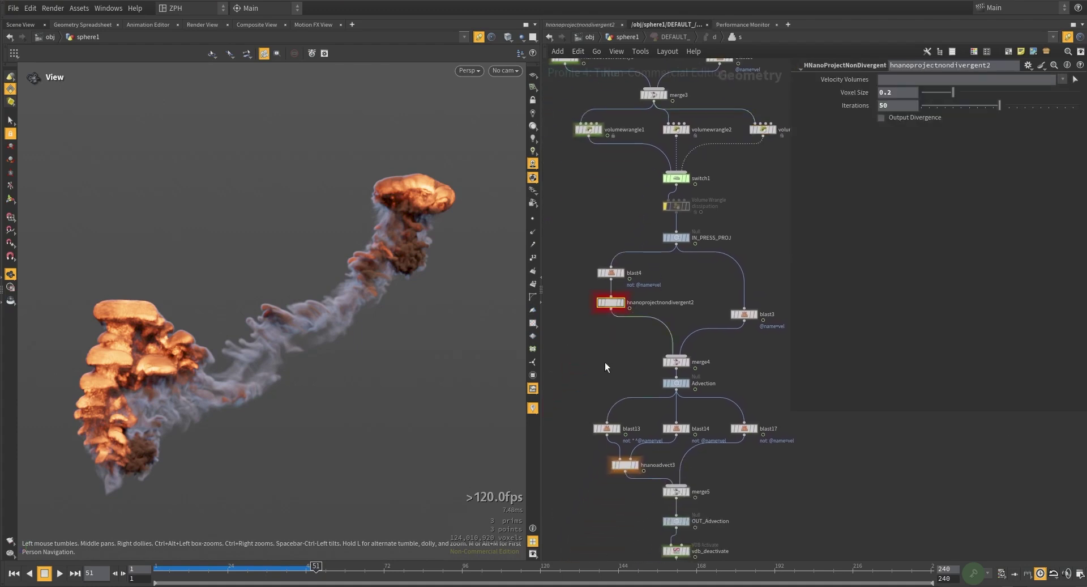
middle_drag(605, 362, 600, 272)
middle_drag(594, 409, 594, 317)
click(599, 286)
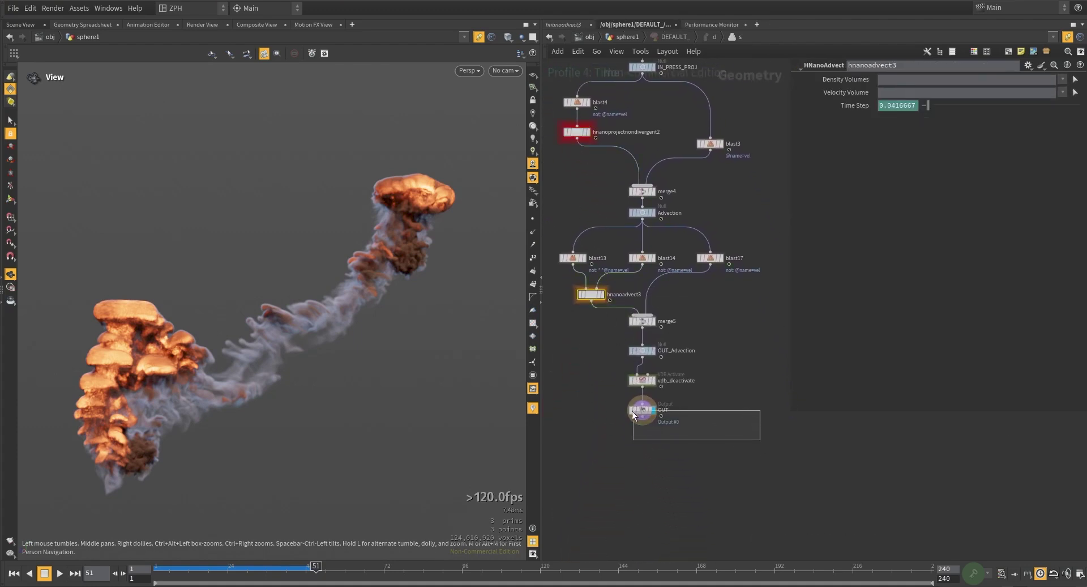
drag(760, 439, 634, 415)
scroll(664, 480, down, 3)
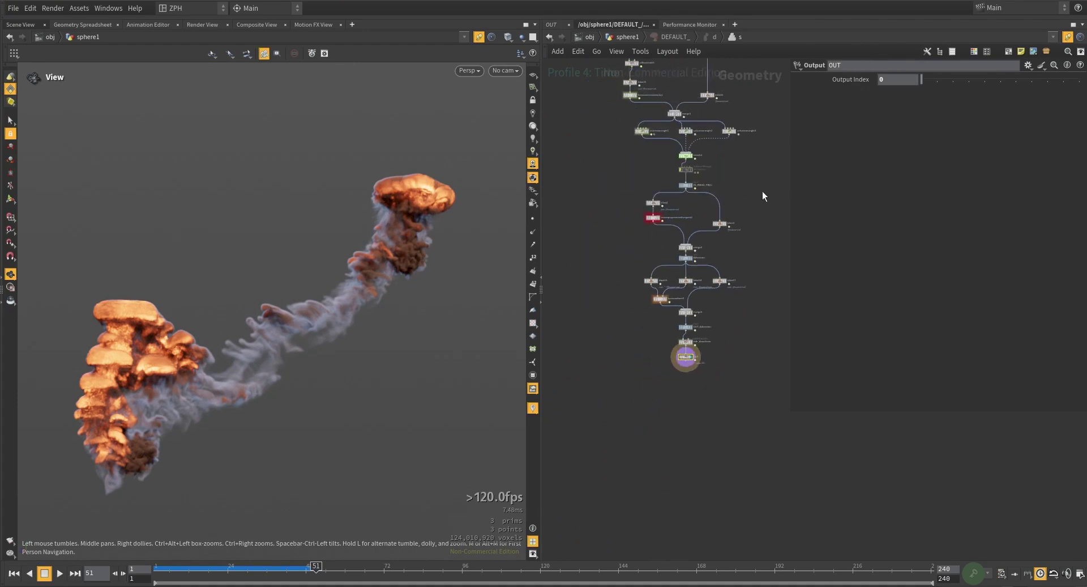
scroll(728, 340, up, 2)
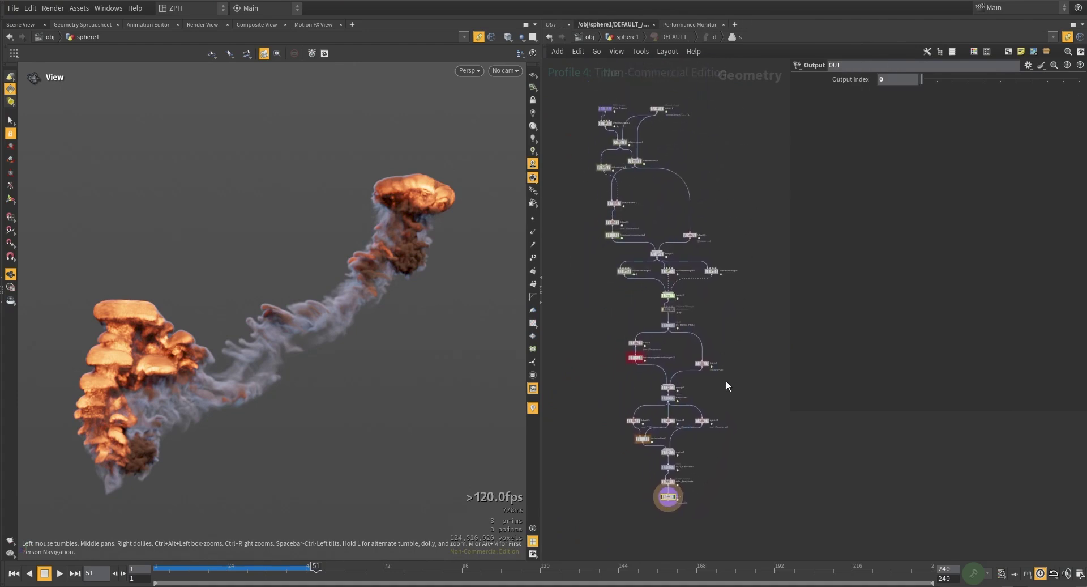